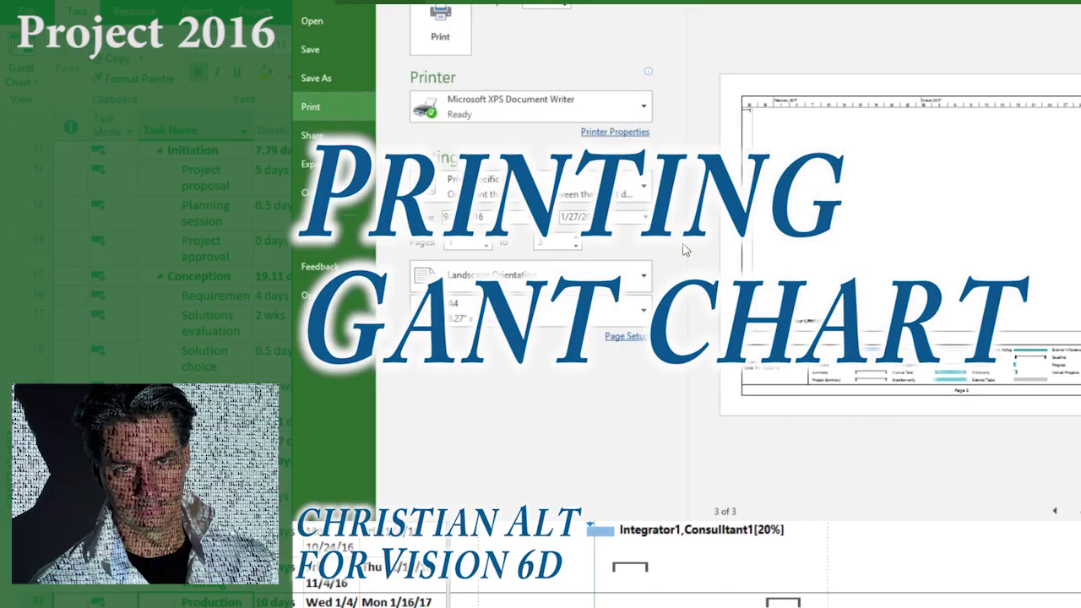
pyautogui.click(629, 339)
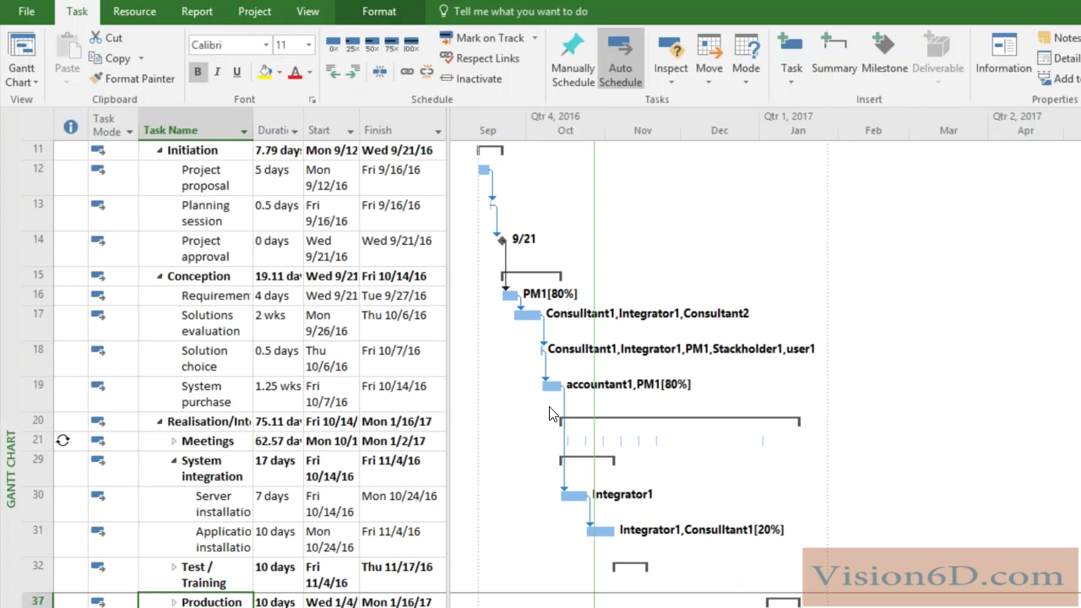
# Step: Preview the printout of the Gantt chart and inspect its first page up close
pyautogui.click(28, 12)
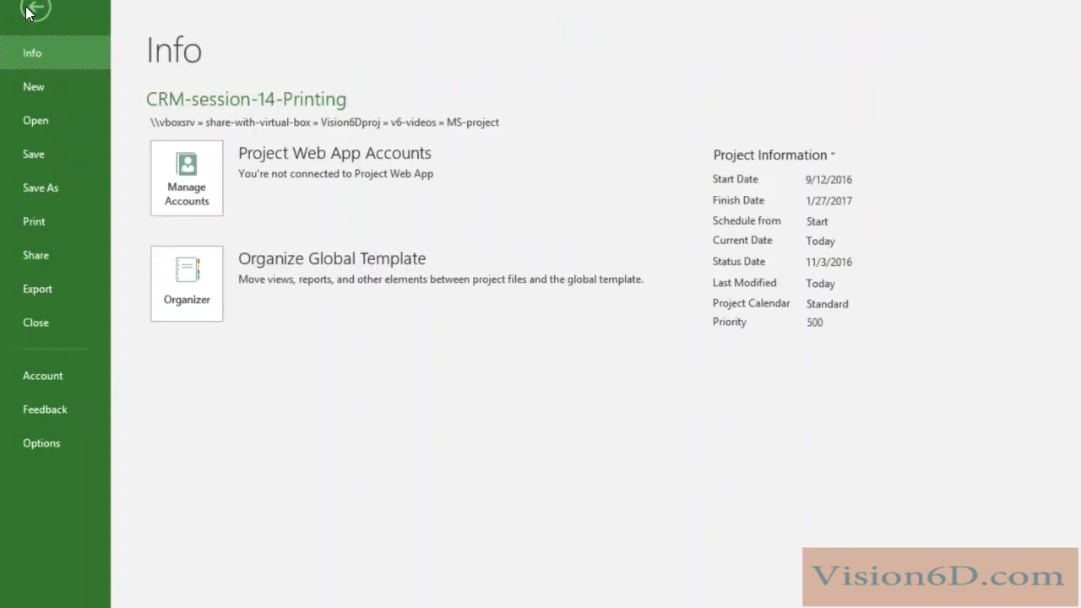
pyautogui.click(44, 225)
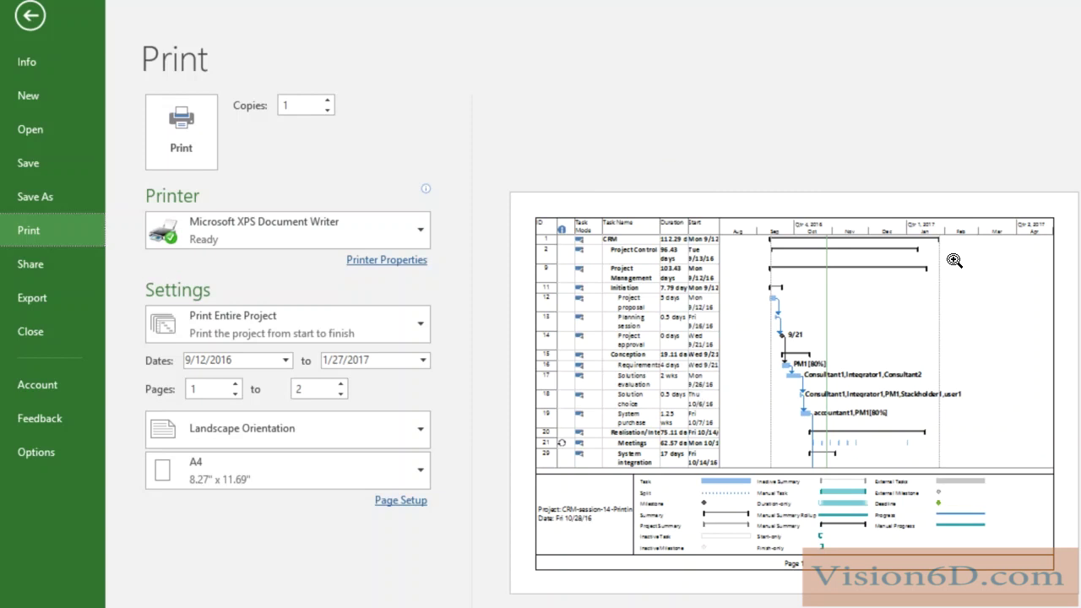
pyautogui.click(994, 281)
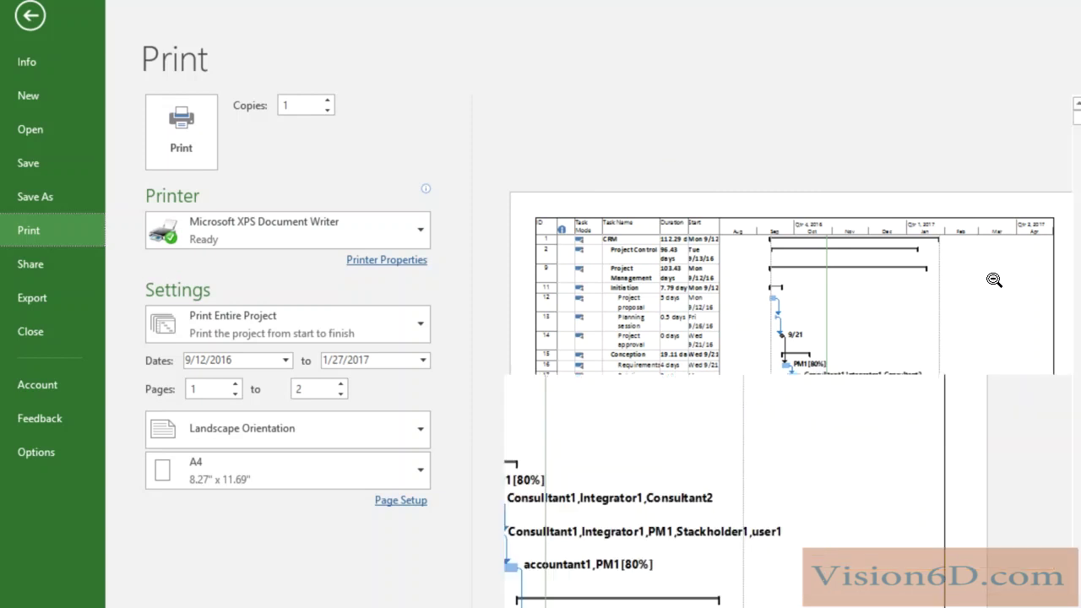
pyautogui.click(843, 316)
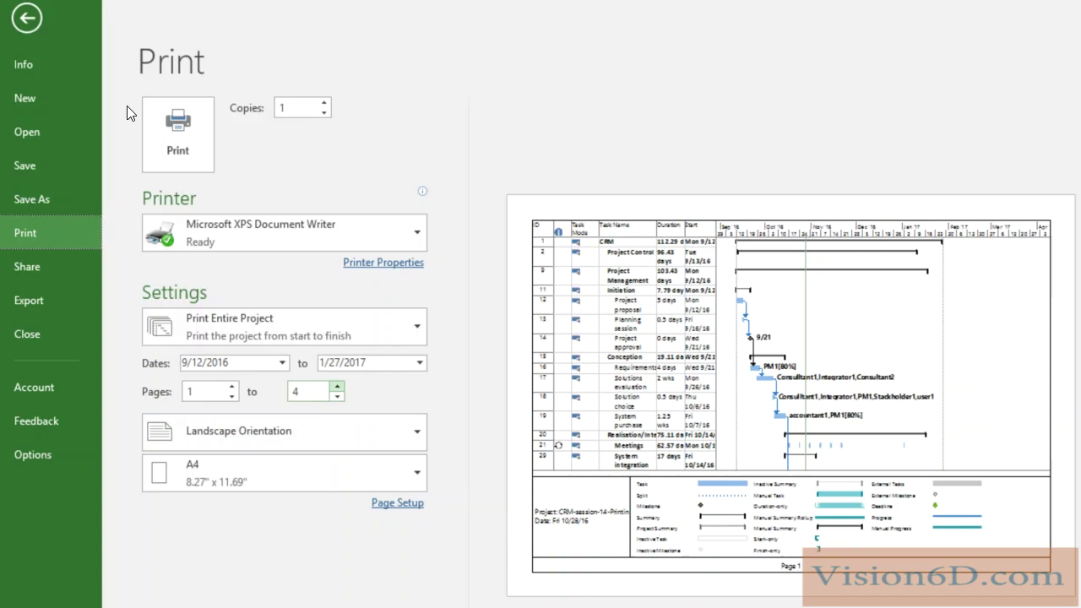
# Step: Zoom the Gantt timescale in to 3-day intervals and check the print preview
pyautogui.click(28, 26)
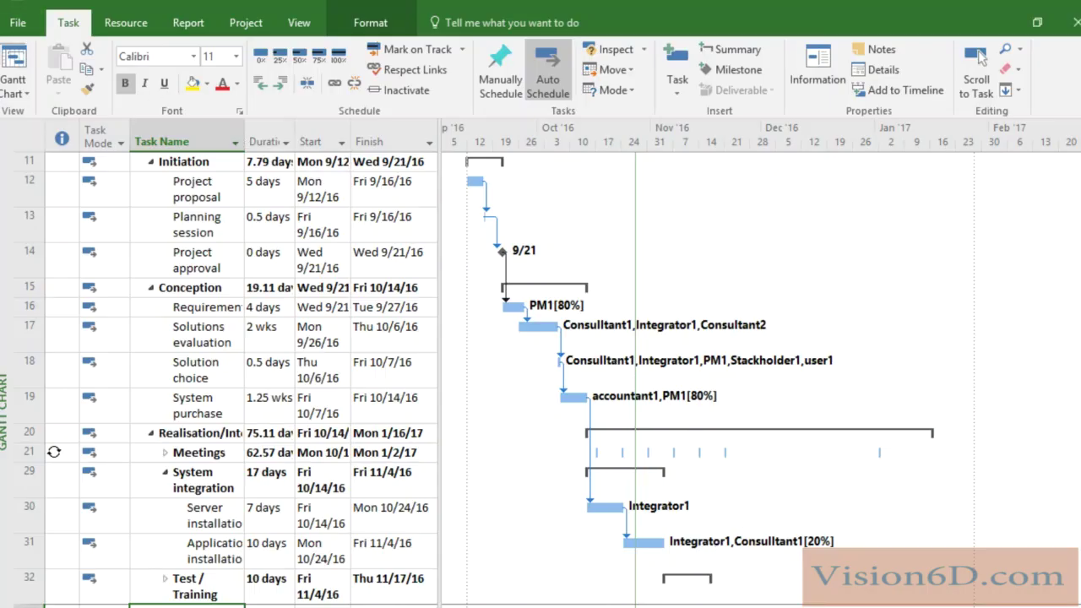
pyautogui.click(978, 59)
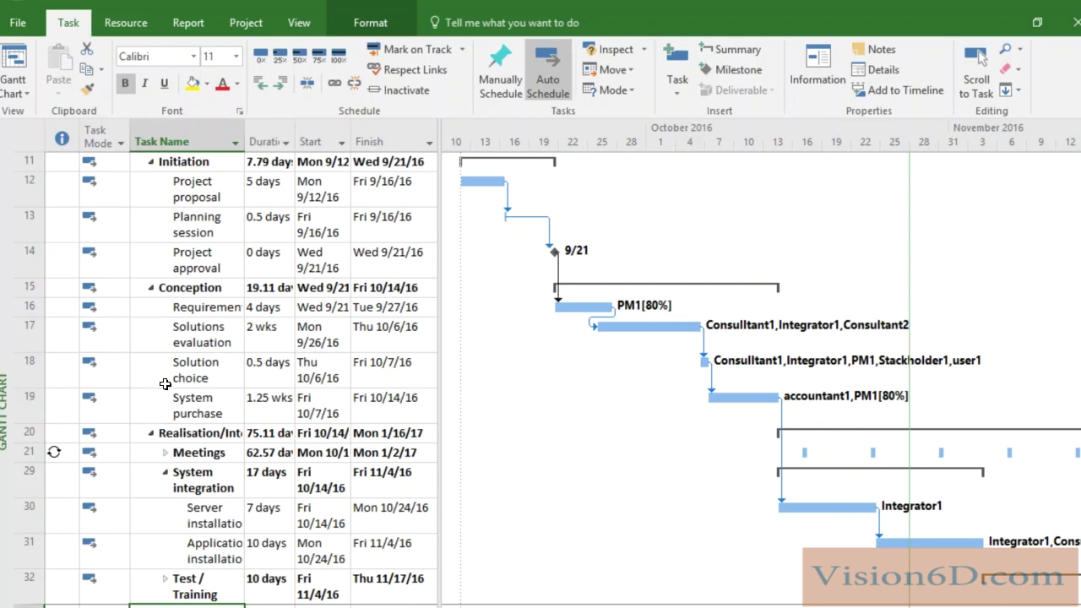
pyautogui.click(25, 24)
pyautogui.click(34, 228)
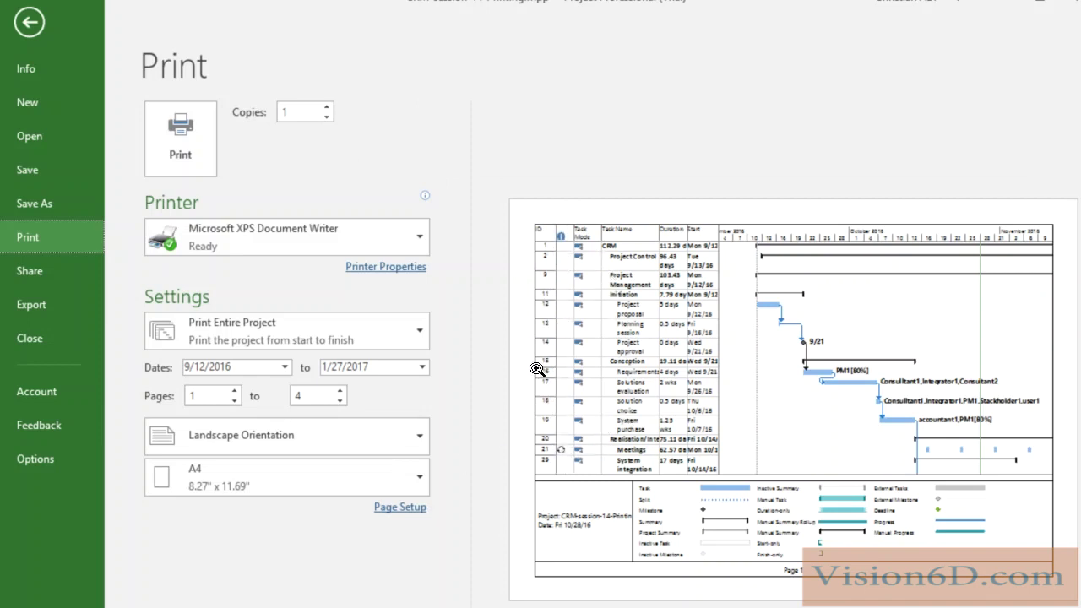
# Step: Hide the Task Mode and Indicators columns of the Gantt table and check the print preview
pyautogui.click(21, 25)
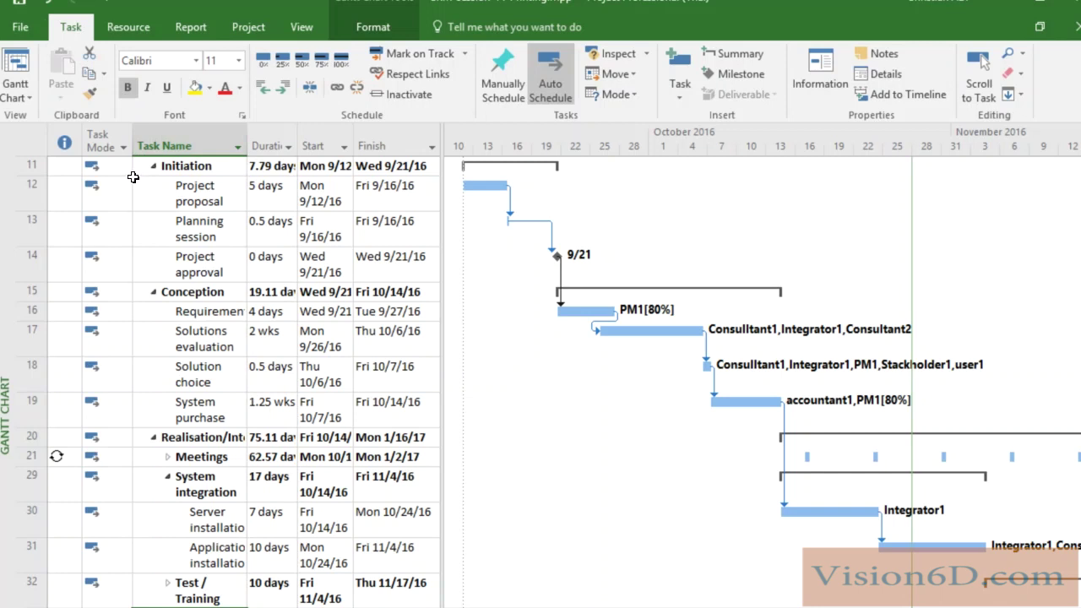
pyautogui.rightClick(118, 132)
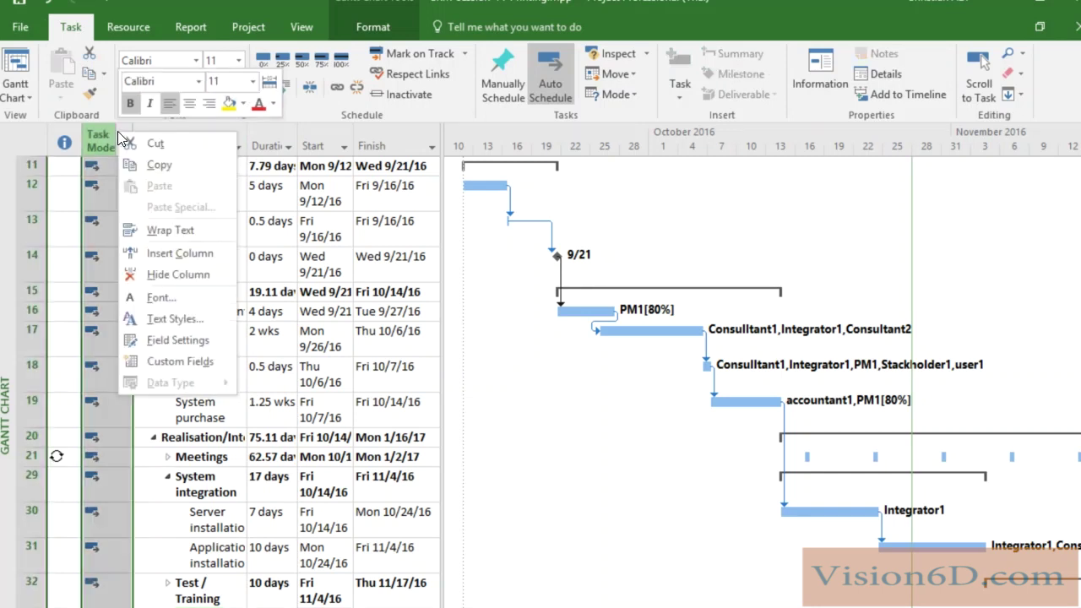
pyautogui.click(169, 275)
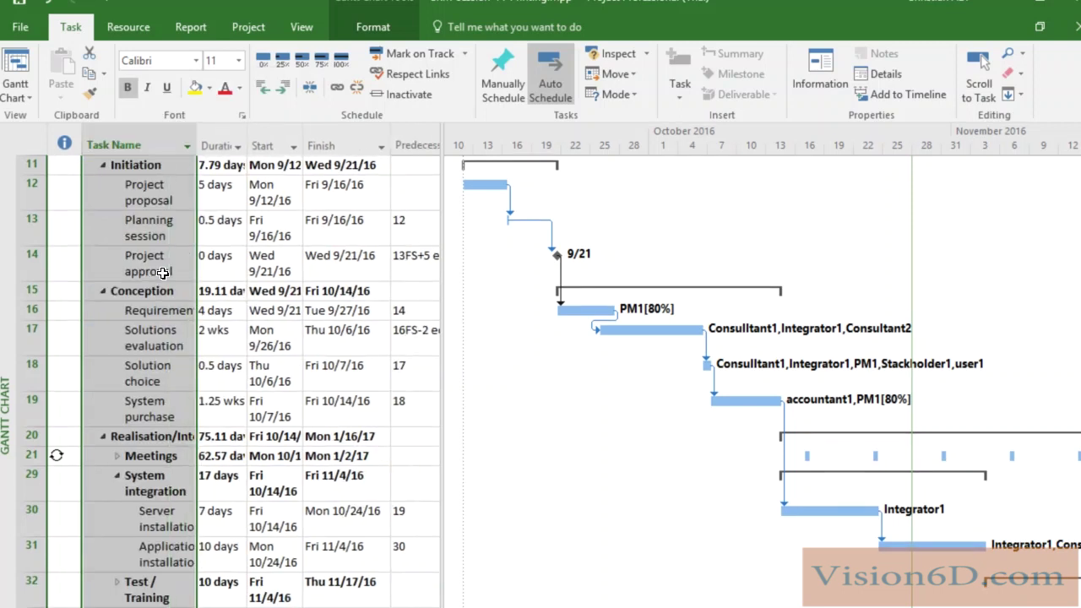
pyautogui.rightClick(73, 134)
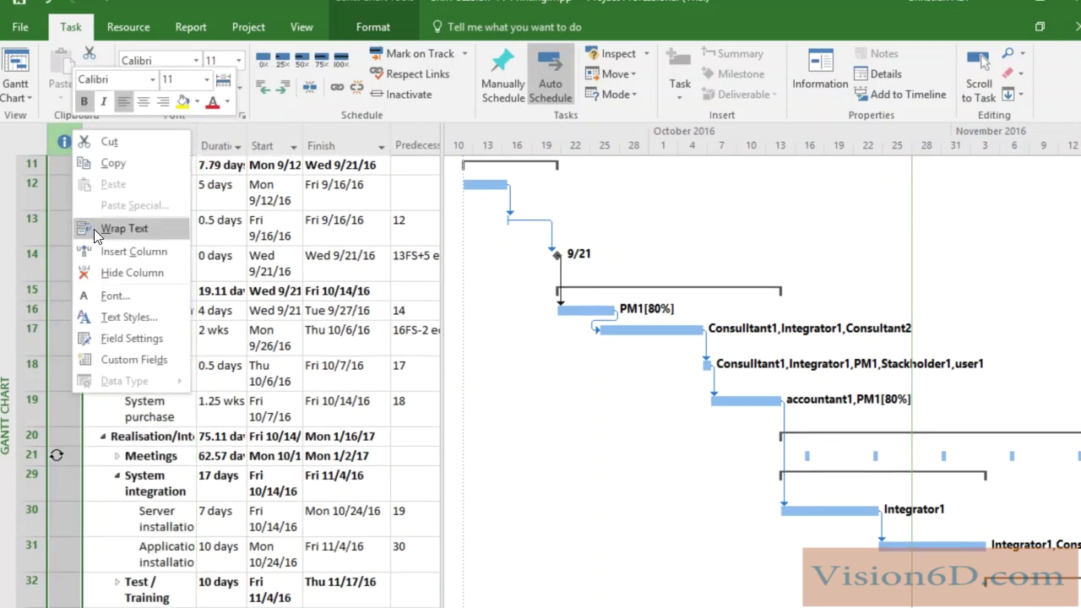
pyautogui.click(113, 274)
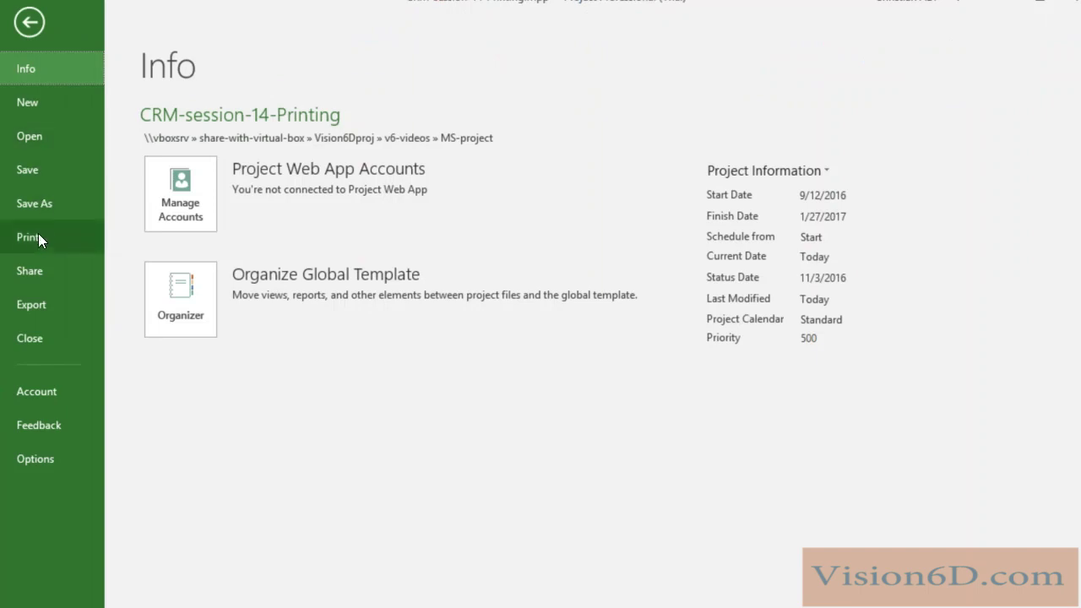
pyautogui.click(37, 238)
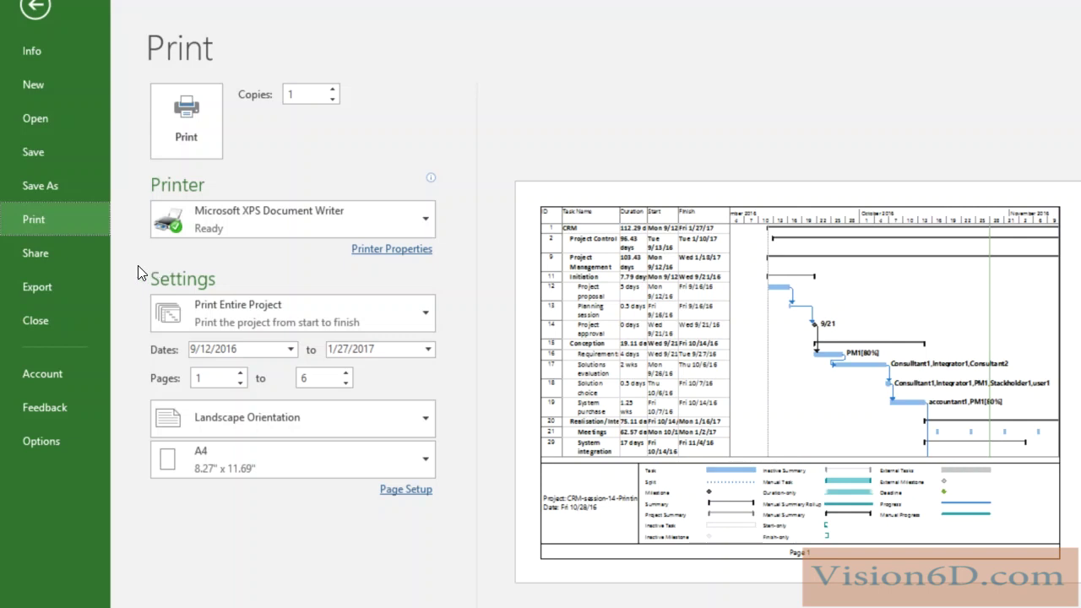
# Step: Switch the Gantt chart's table to Cost and check how it looks in the print preview
pyautogui.click(38, 15)
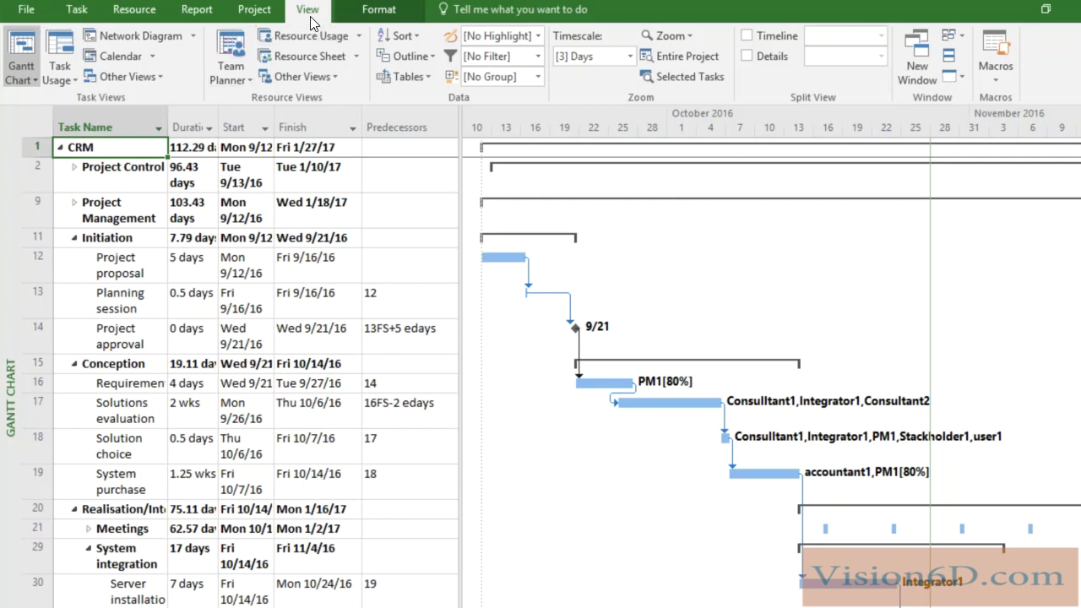
pyautogui.click(430, 78)
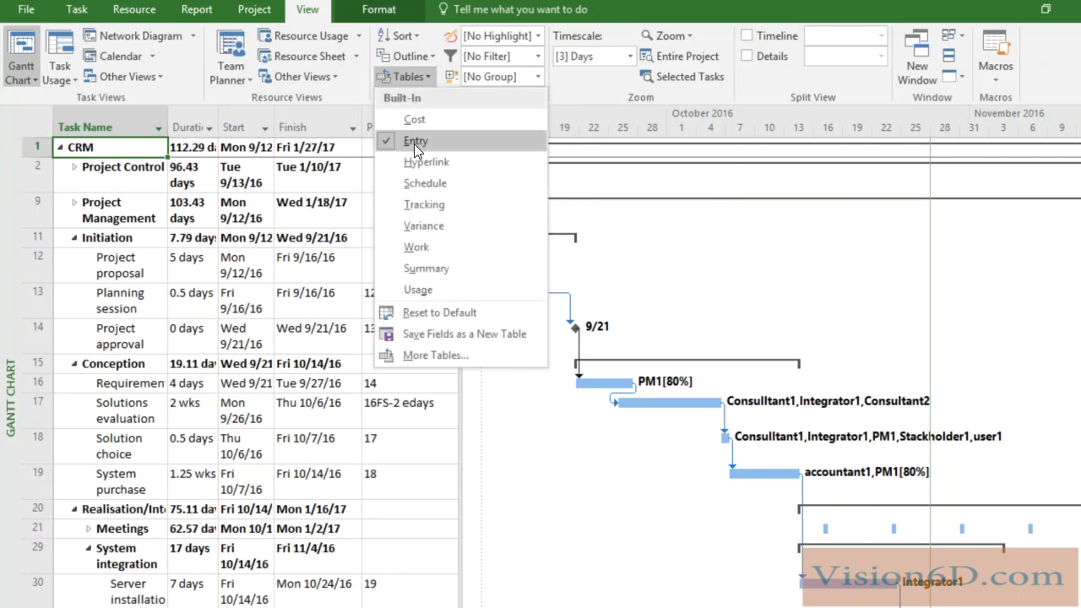
pyautogui.click(415, 121)
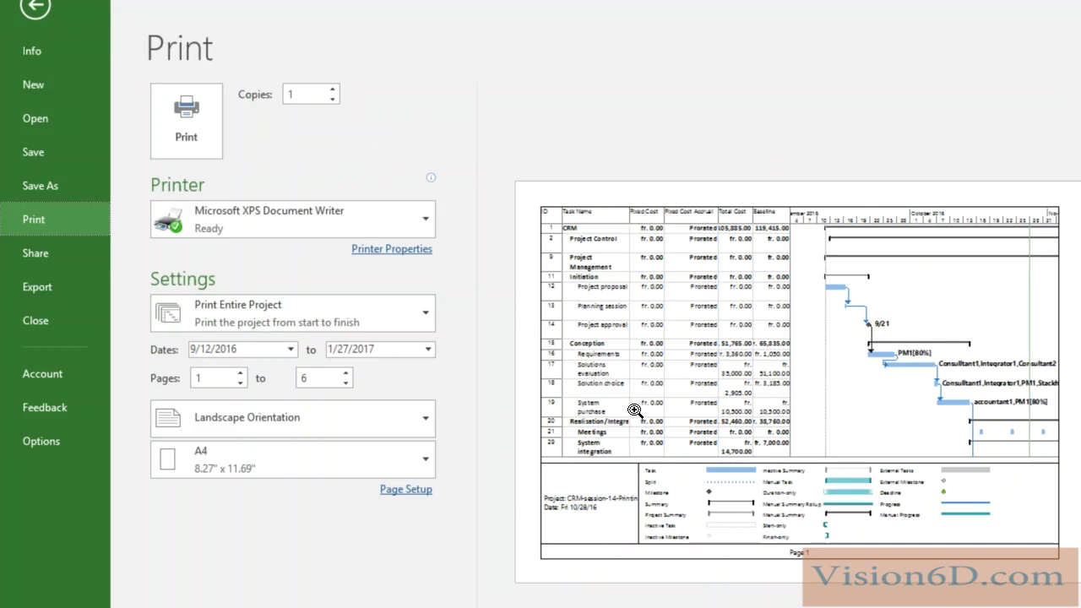
# Step: Leave the print preview and switch the Gantt chart's table back to Entry
pyautogui.click(47, 10)
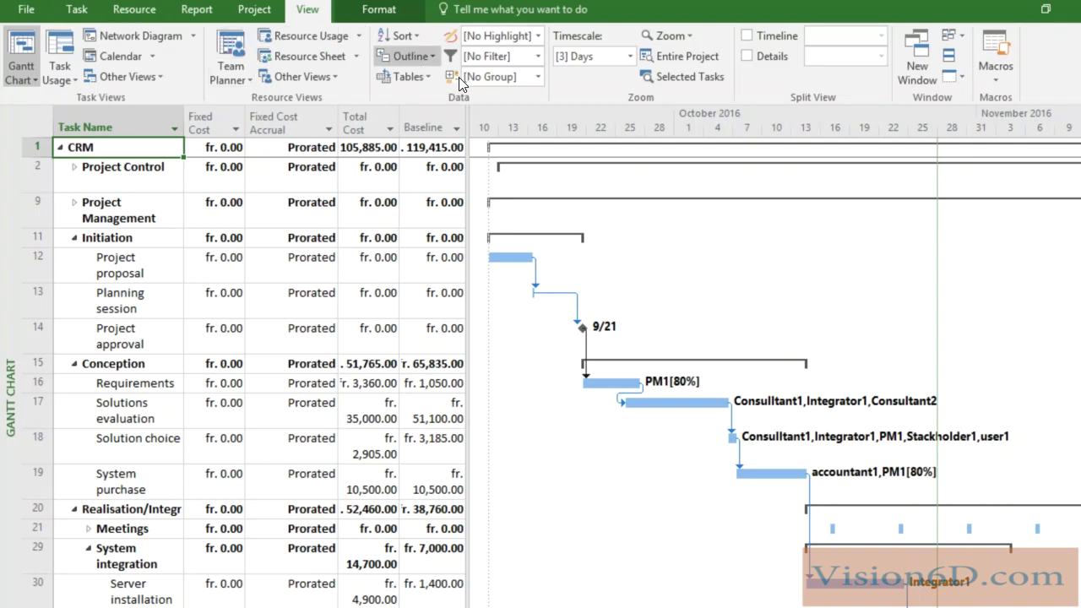
pyautogui.click(422, 78)
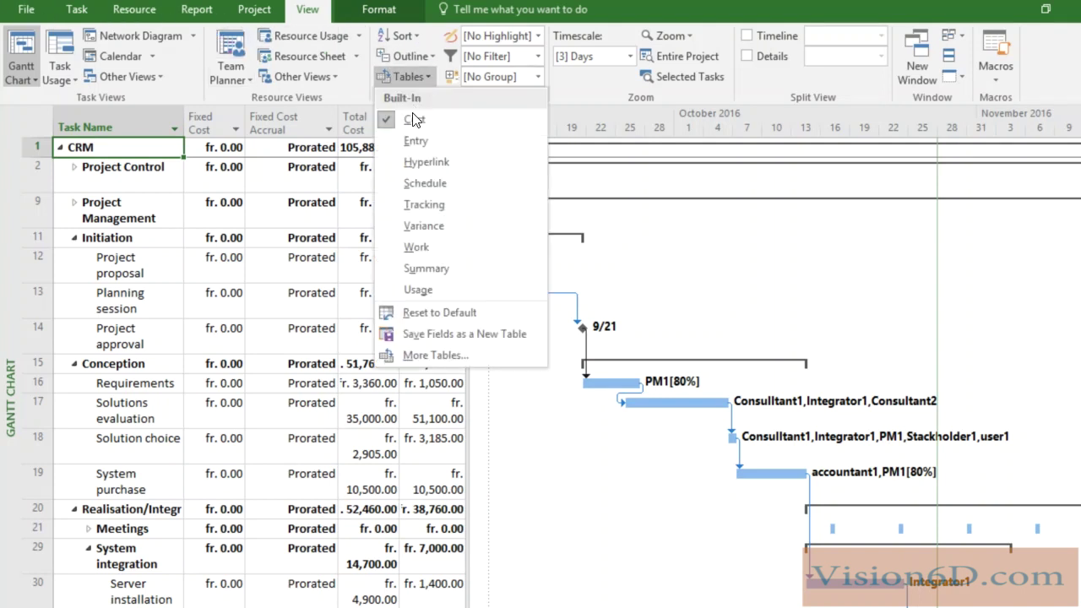
pyautogui.click(414, 139)
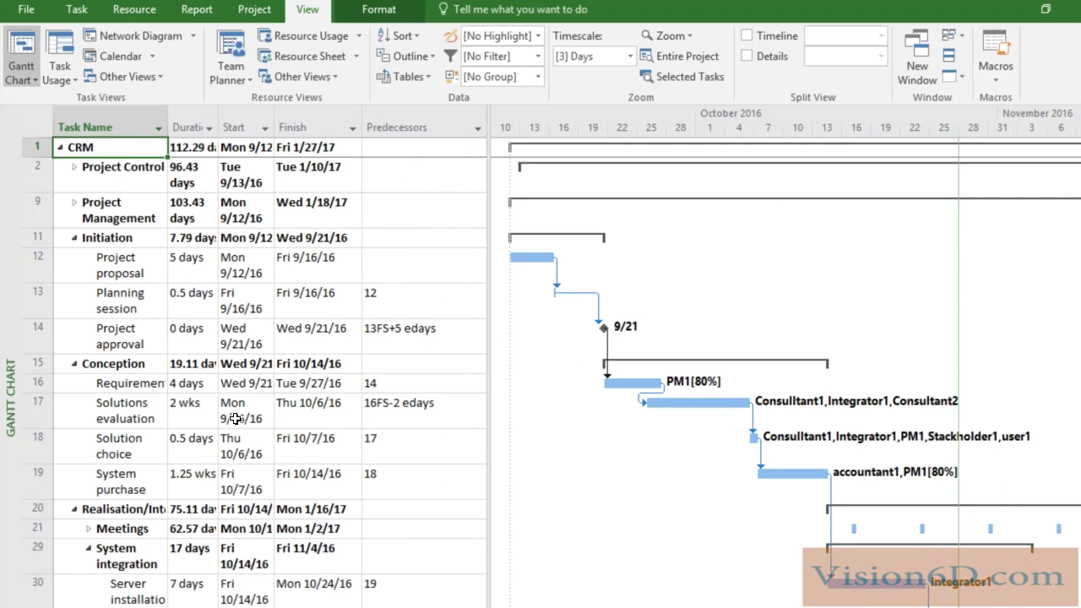
# Step: Change the view to Tracking Gantt and look at its print preview
pyautogui.click(34, 79)
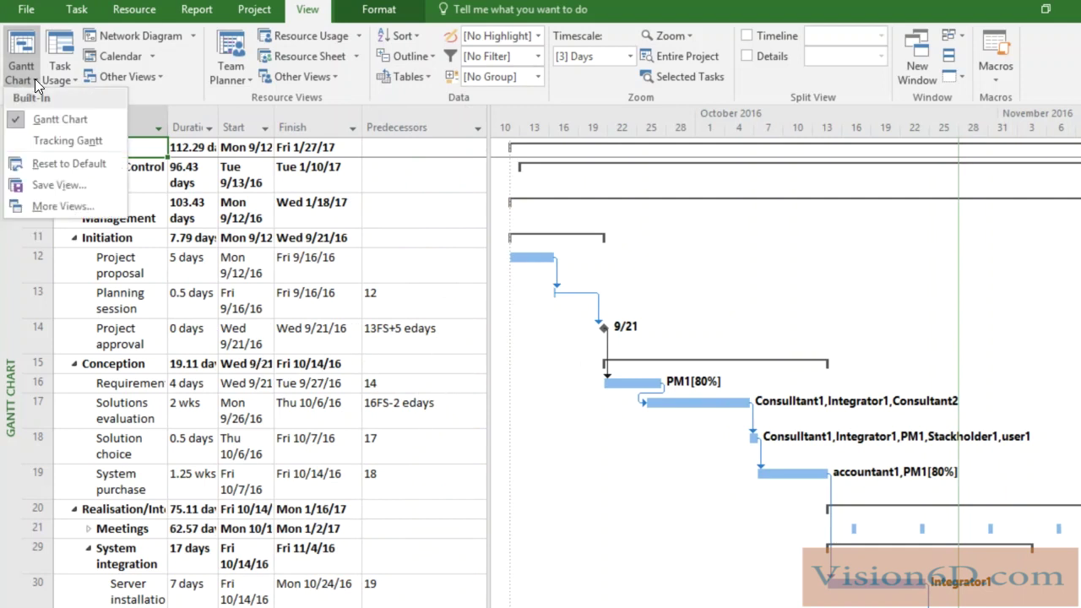
pyautogui.click(48, 144)
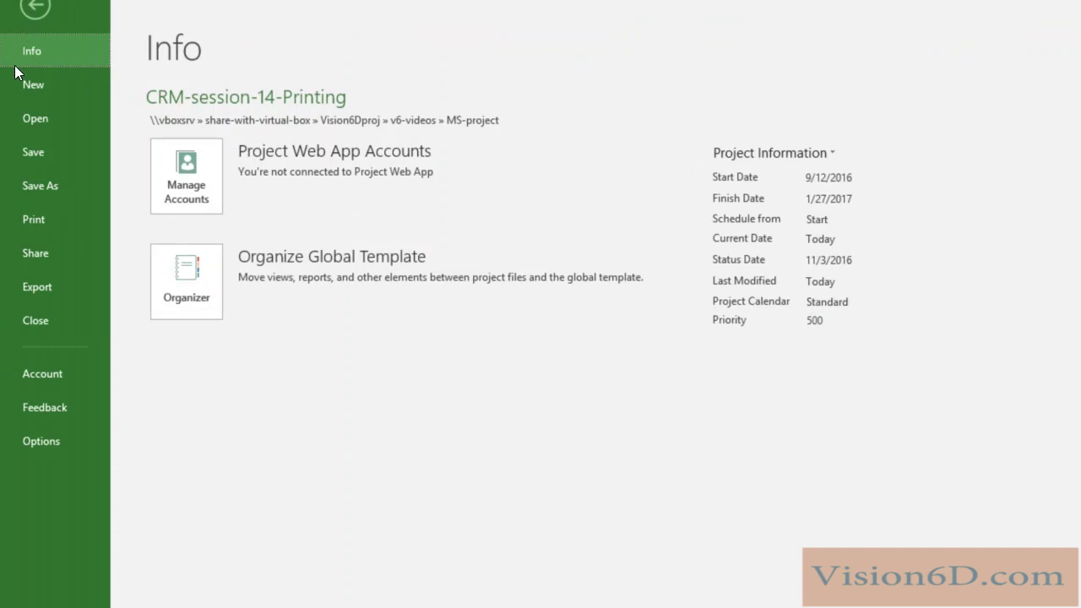
pyautogui.click(26, 223)
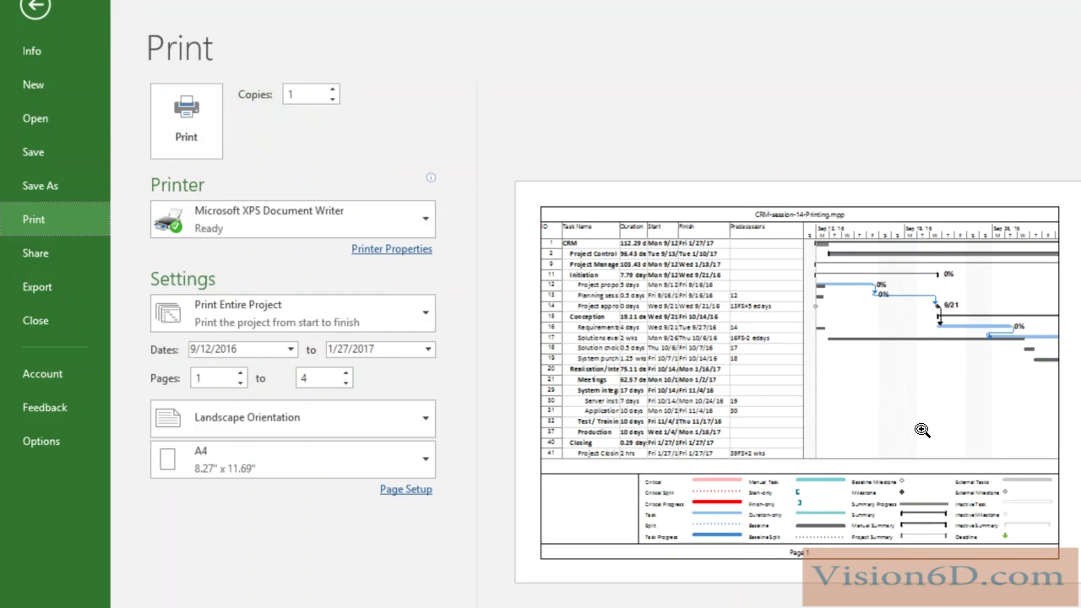
pyautogui.press('Escape')
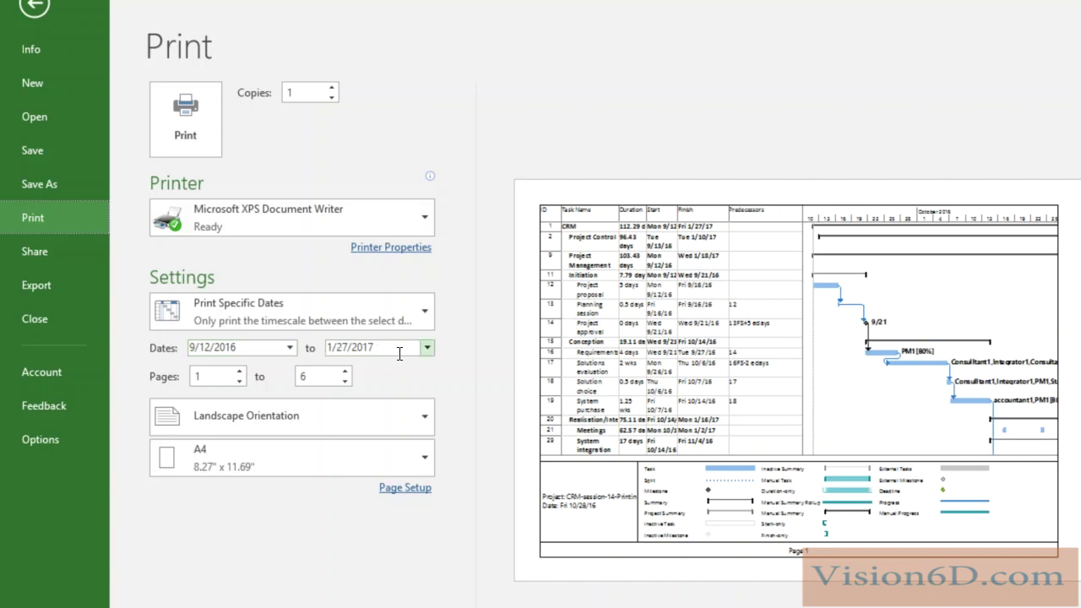
# Step: Limit the printed timescale to the dates from 10/2/2016 to 11/1/2016
pyautogui.click(290, 348)
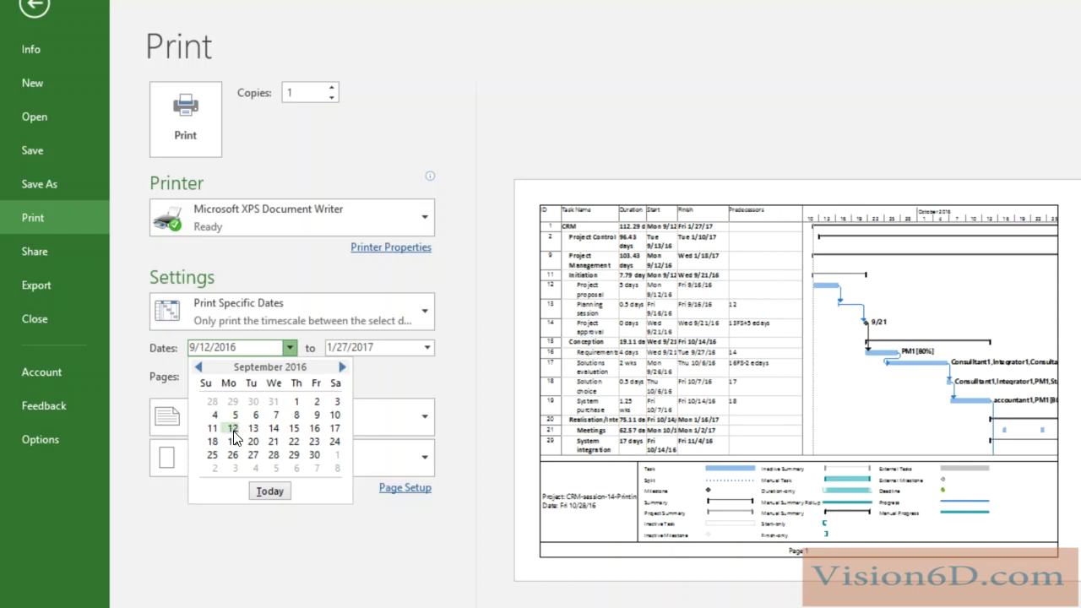
pyautogui.click(342, 367)
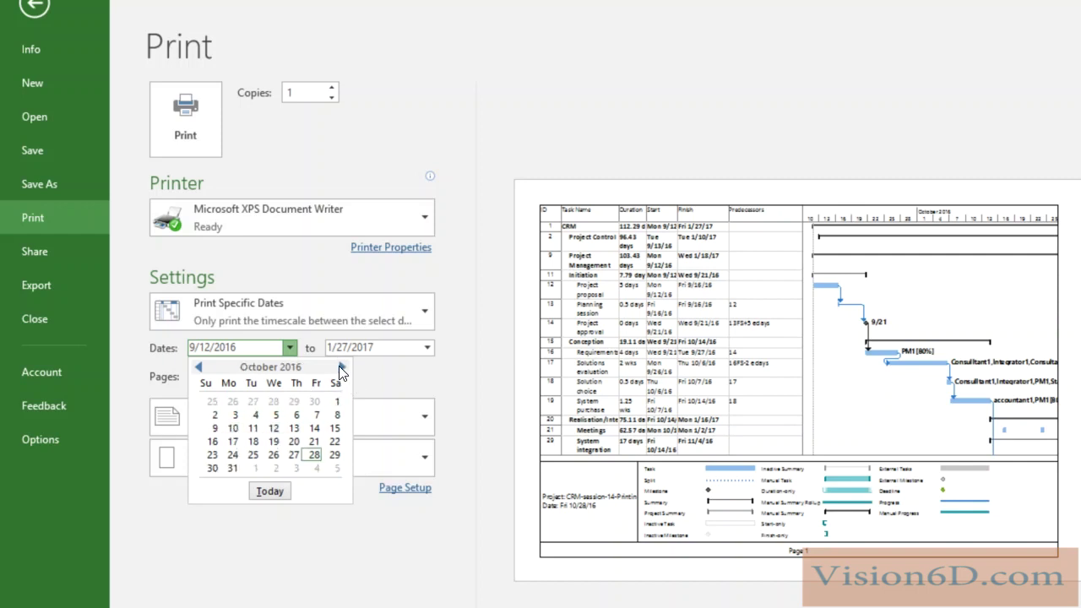
pyautogui.click(216, 417)
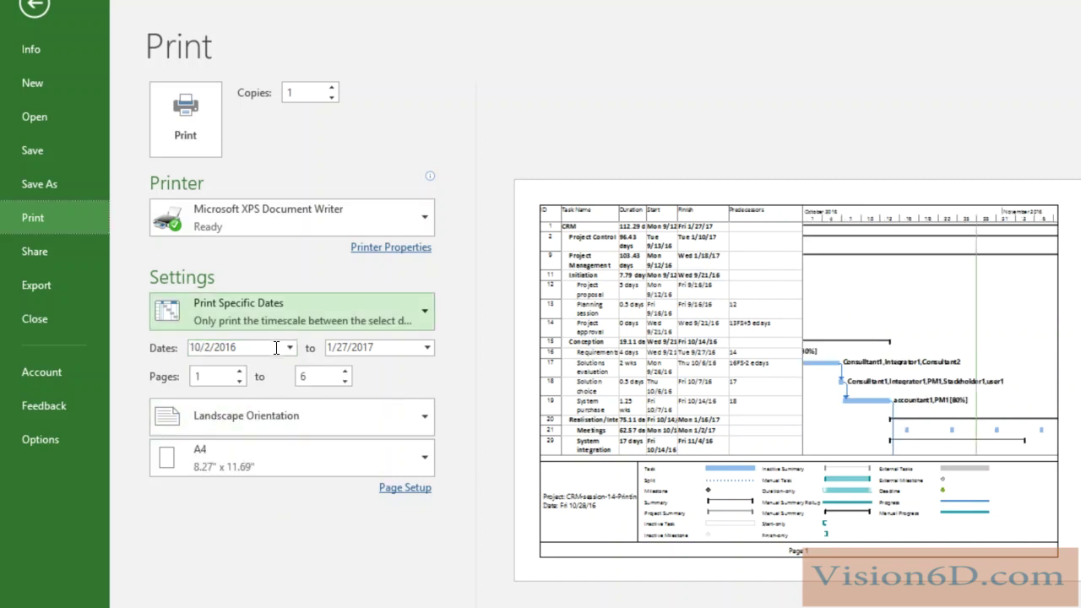
pyautogui.click(427, 348)
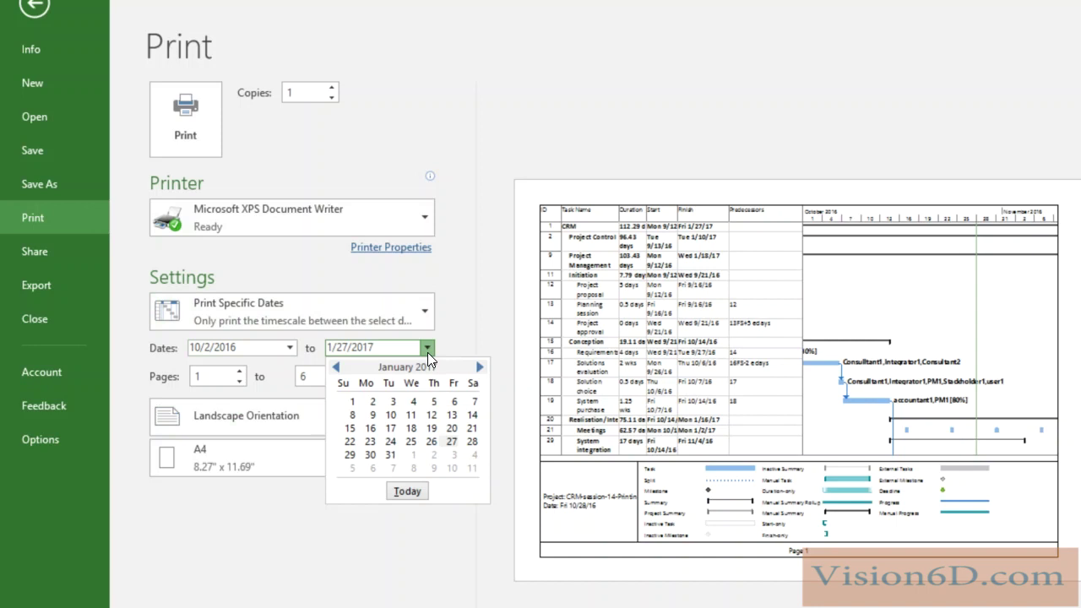
pyautogui.click(337, 367)
pyautogui.click(337, 367)
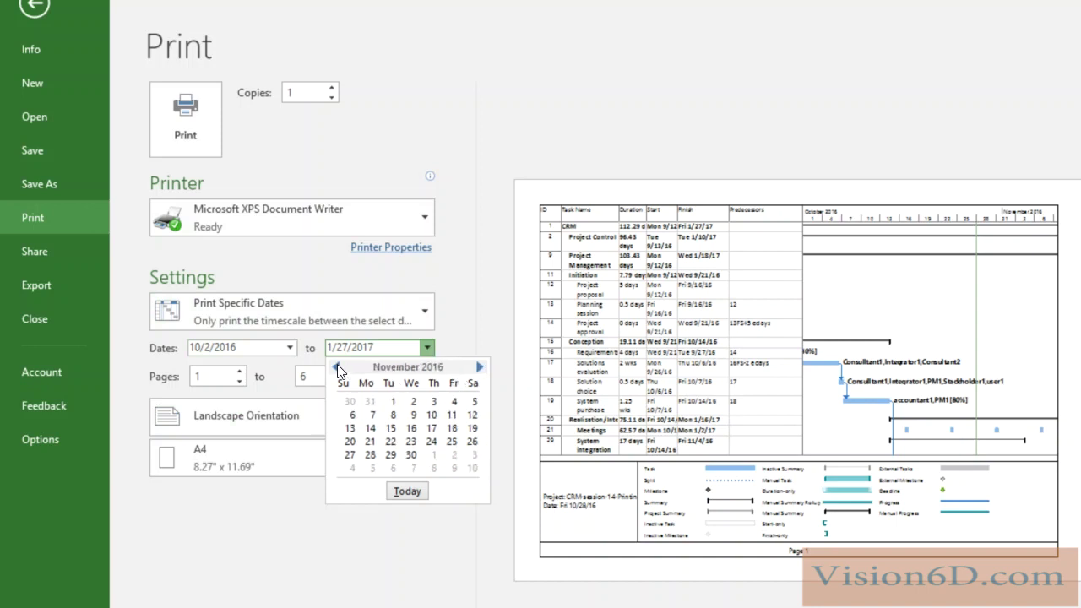
pyautogui.click(394, 403)
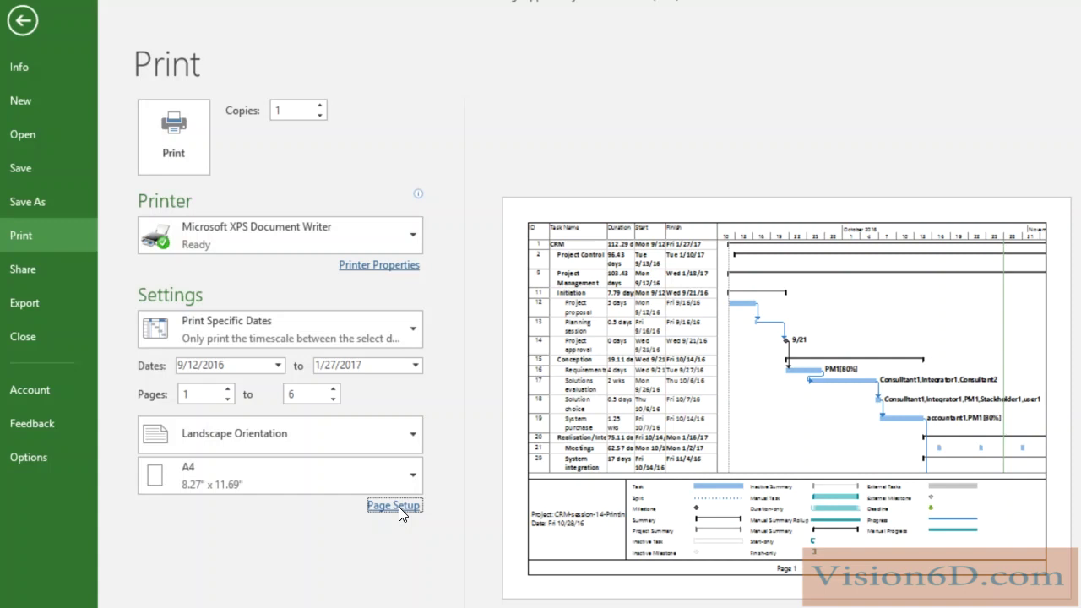
# Step: Set the print scaling to 80% of normal size in the page setup
pyautogui.click(393, 505)
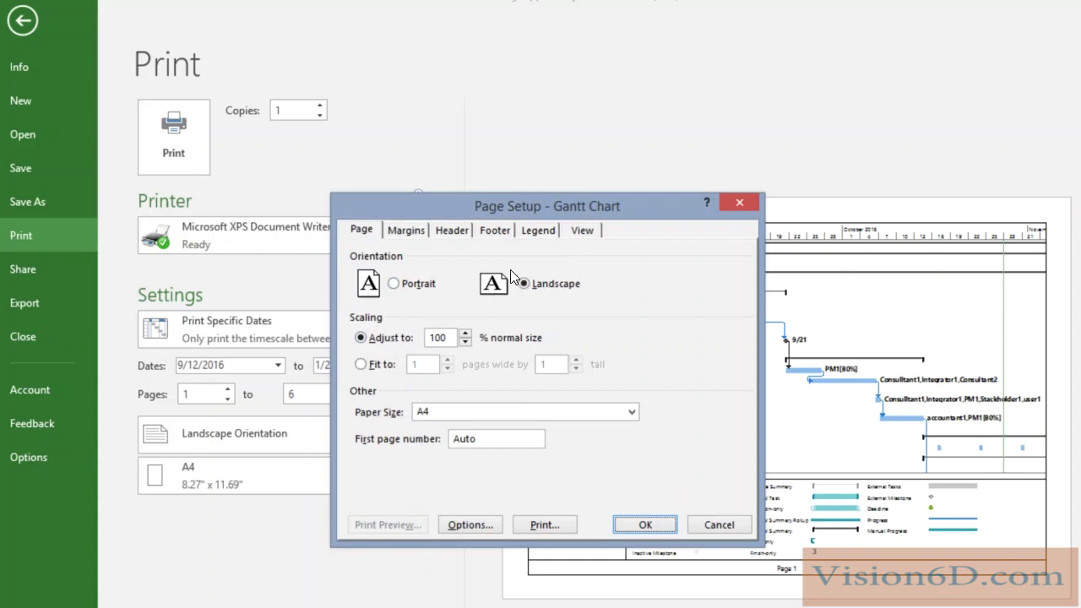
pyautogui.click(450, 336)
pyautogui.press('BackSpace')
pyautogui.press('BackSpace')
pyautogui.press('BackSpace')
pyautogui.write('80')
pyautogui.click(645, 524)
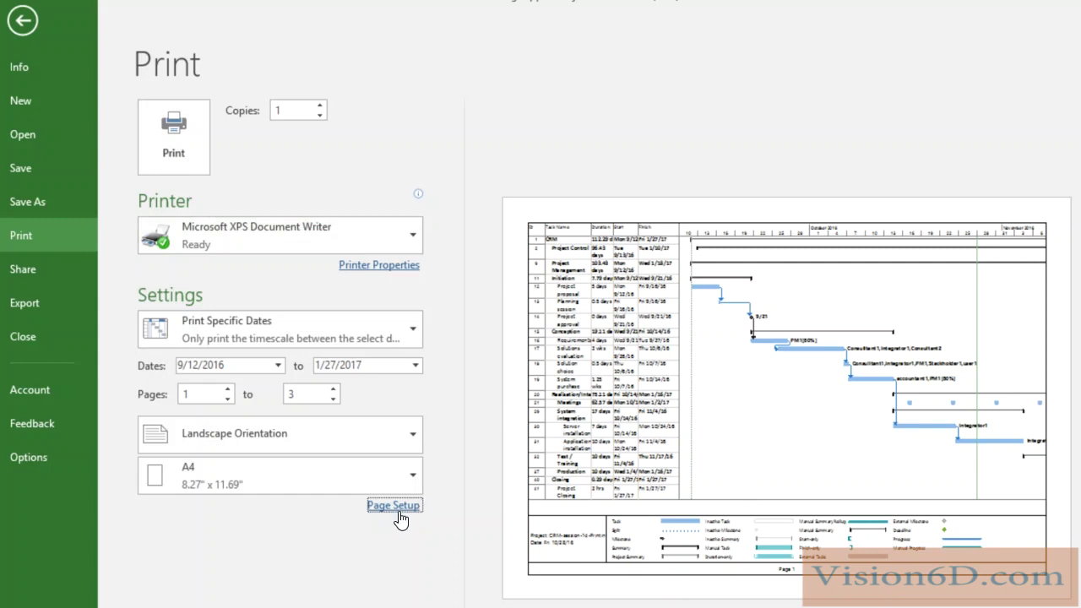
# Step: Review the page, margins, header and footer settings in the Gantt chart's page setup
pyautogui.click(394, 505)
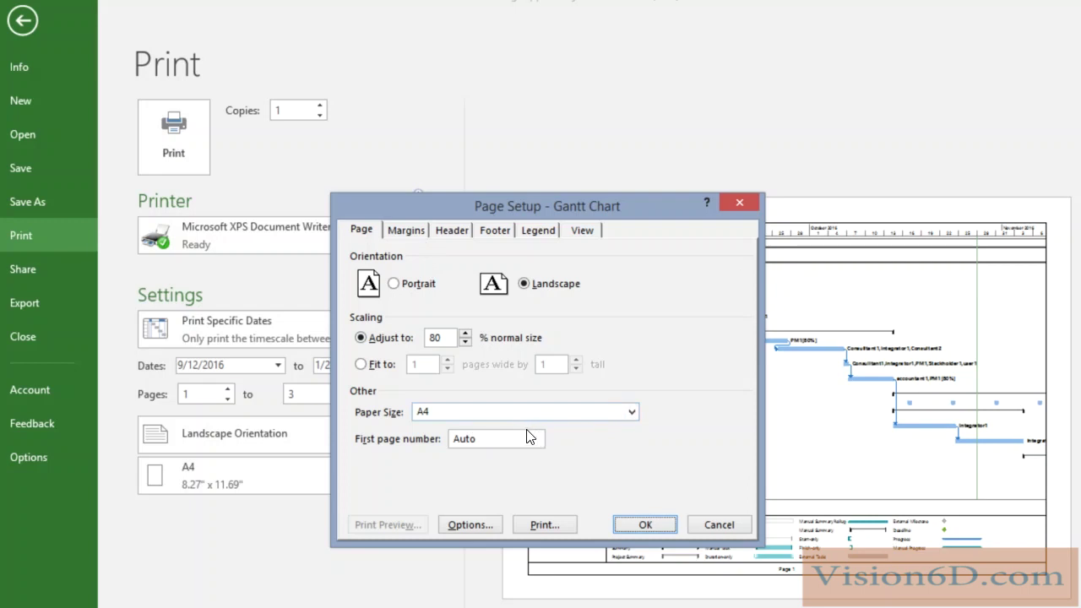
pyautogui.click(405, 229)
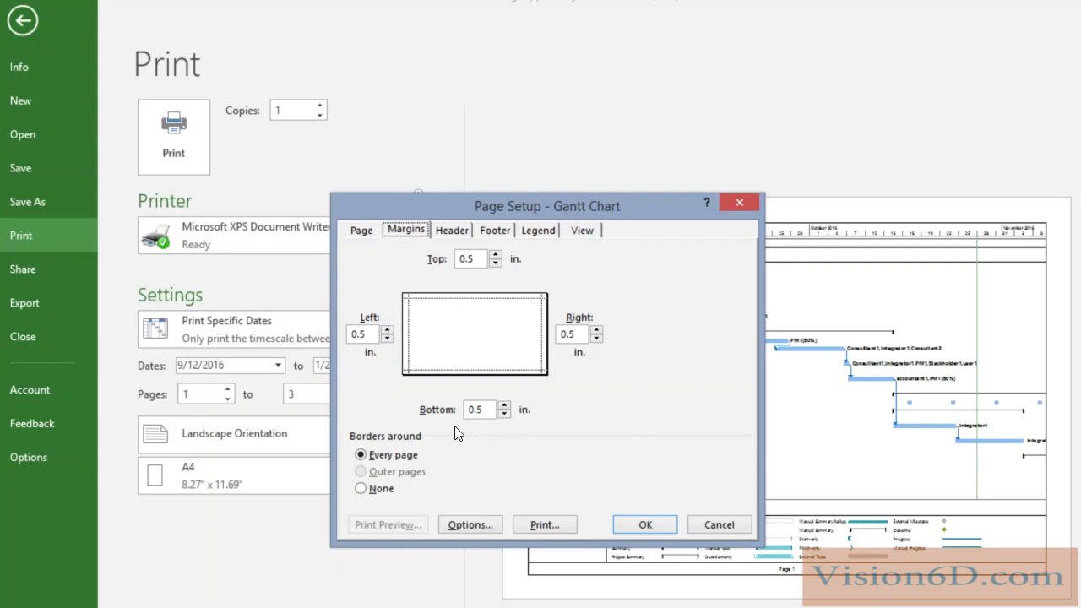
pyautogui.click(452, 230)
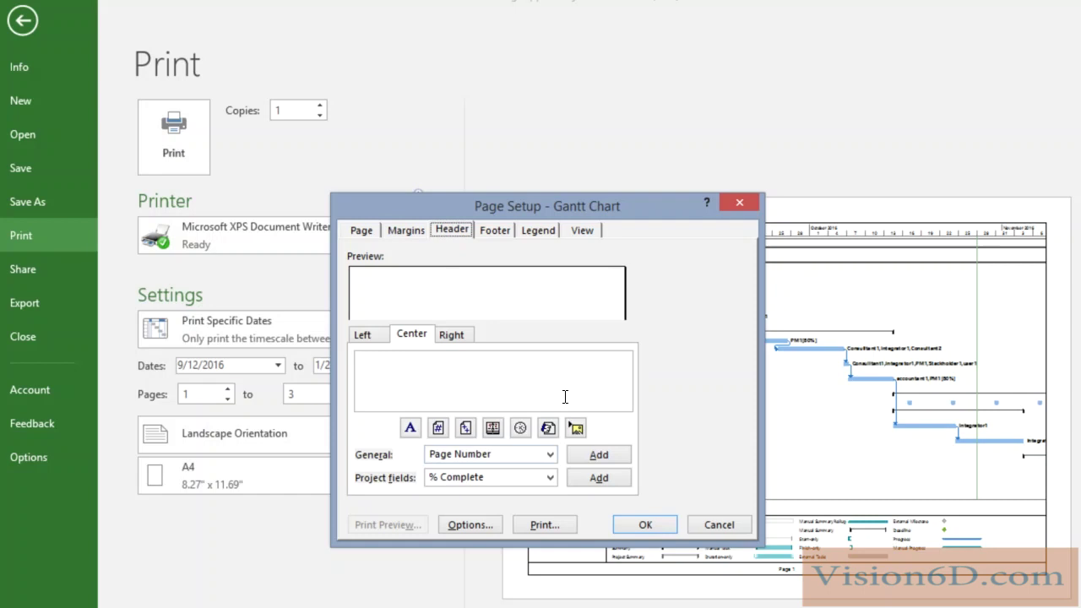
pyautogui.click(496, 231)
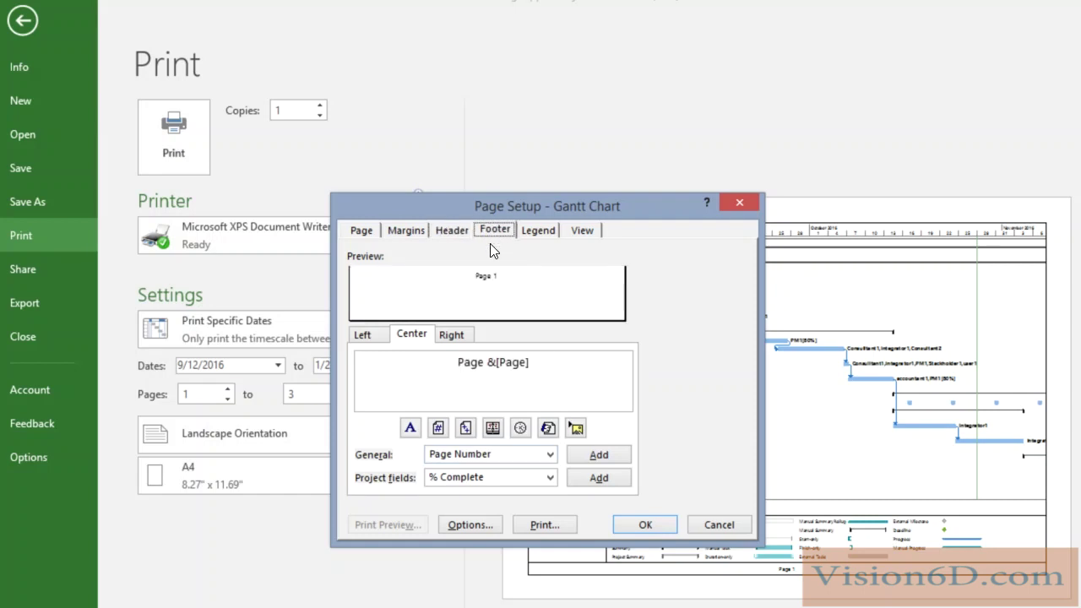
# Step: Remove the legend from the printed pages by setting its placement to None in the page setup
pyautogui.click(538, 230)
pyautogui.moveTo(541, 207); pyautogui.dragTo(390, 18)
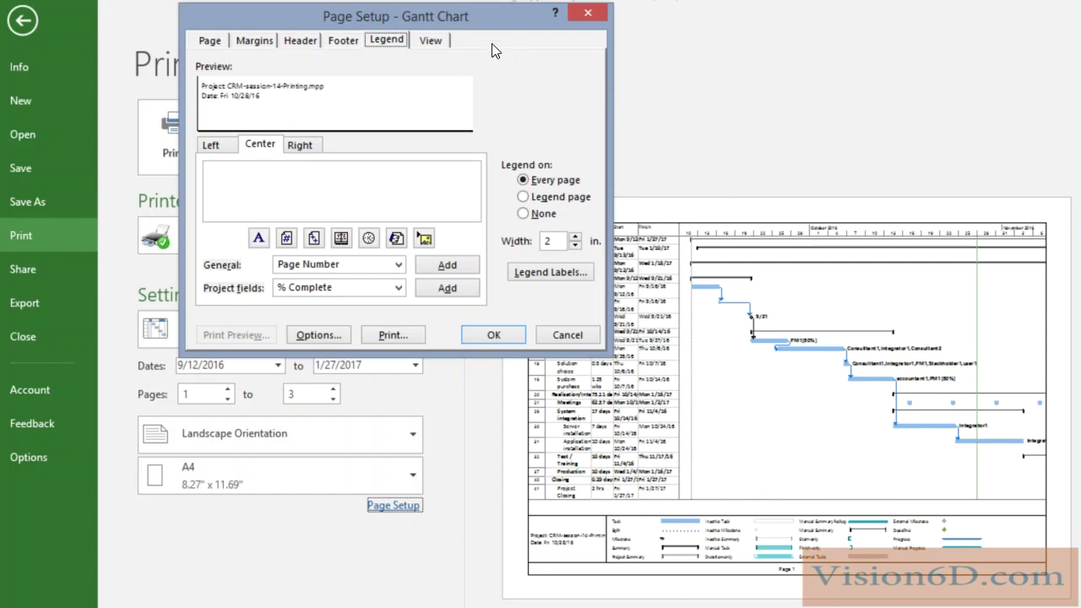
pyautogui.moveTo(485, 15); pyautogui.dragTo(524, 145)
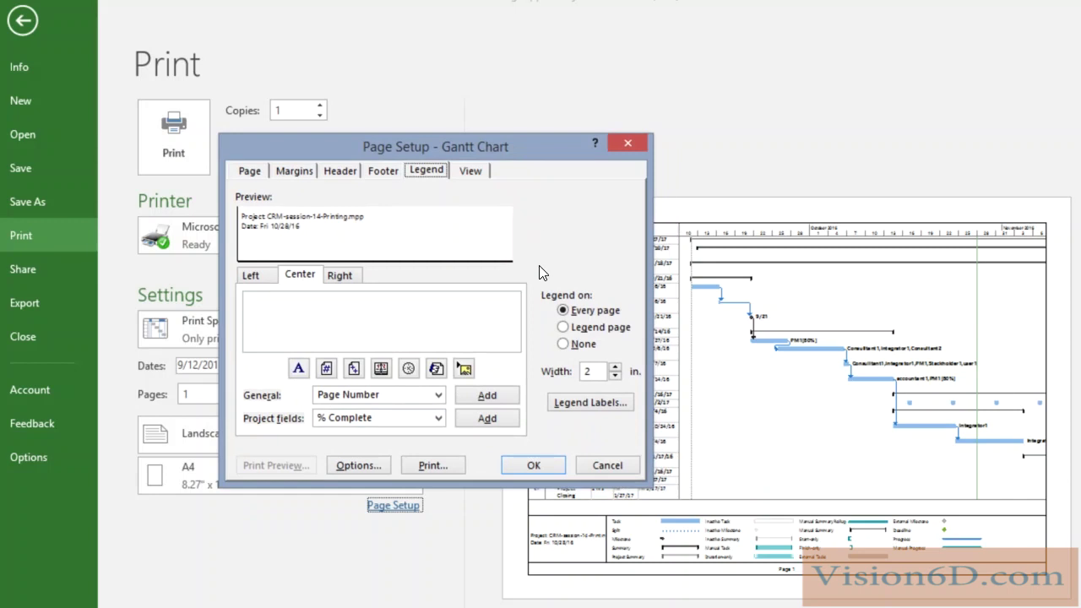
pyautogui.click(562, 345)
pyautogui.click(534, 465)
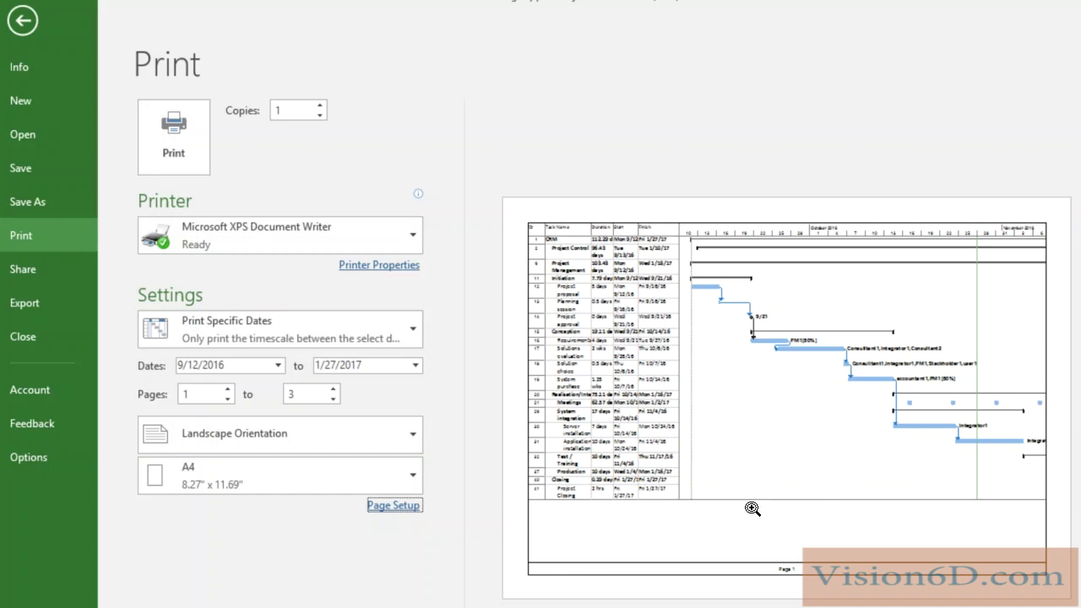
# Step: Set the legend to print on a separate legend page and browse the print preview through to that page
pyautogui.click(411, 506)
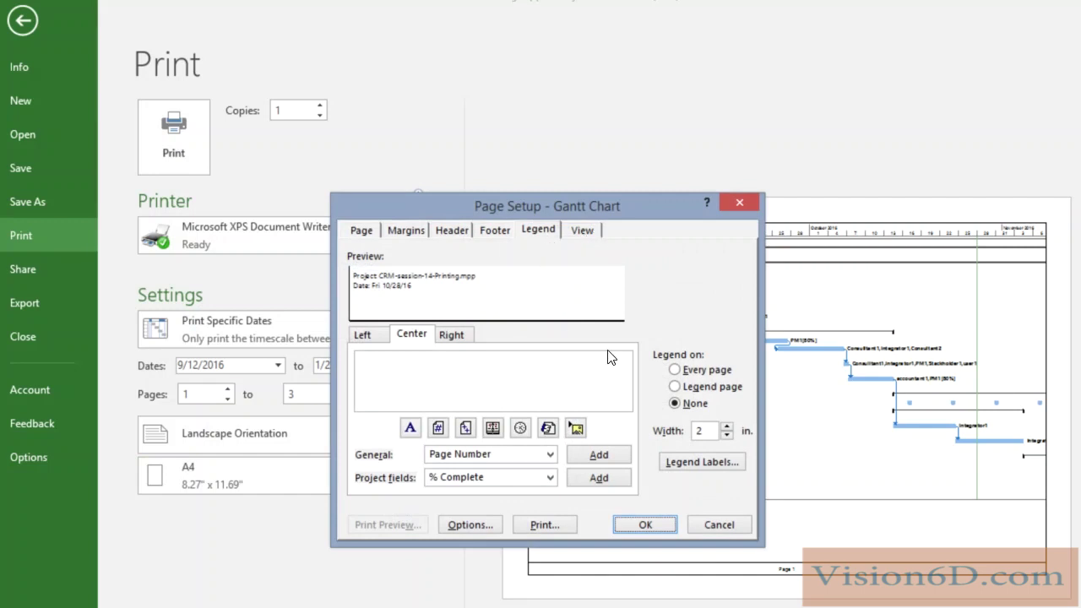
pyautogui.click(675, 388)
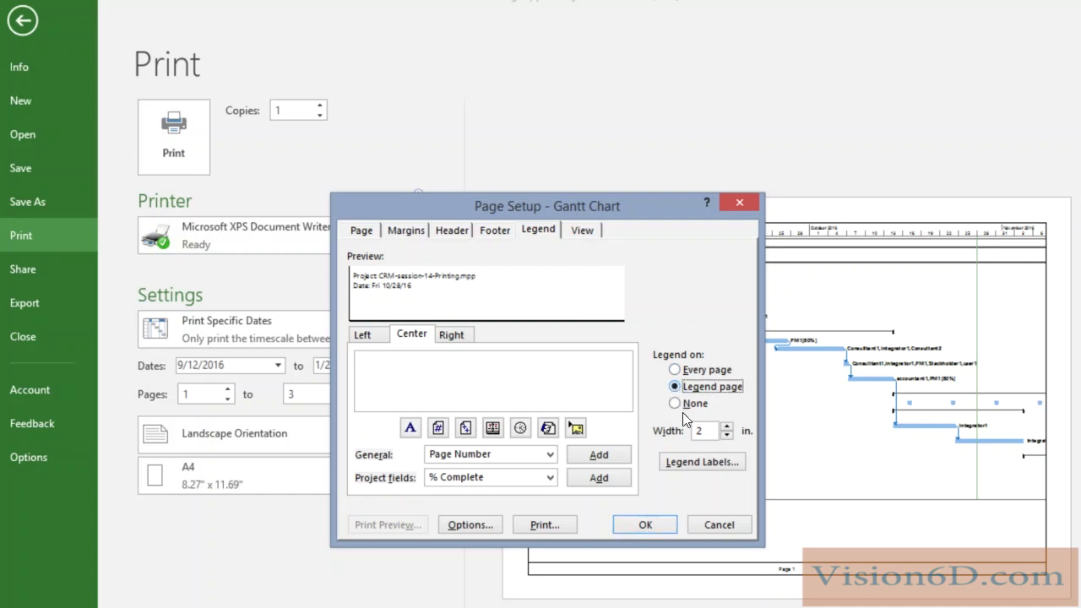
pyautogui.click(657, 524)
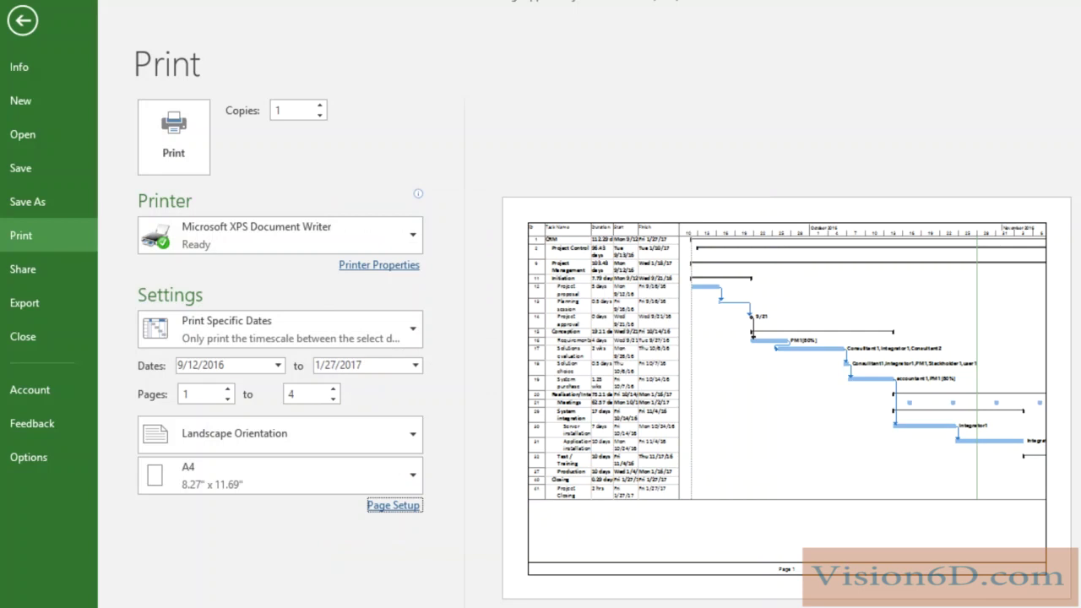
pyautogui.press('pagedown')
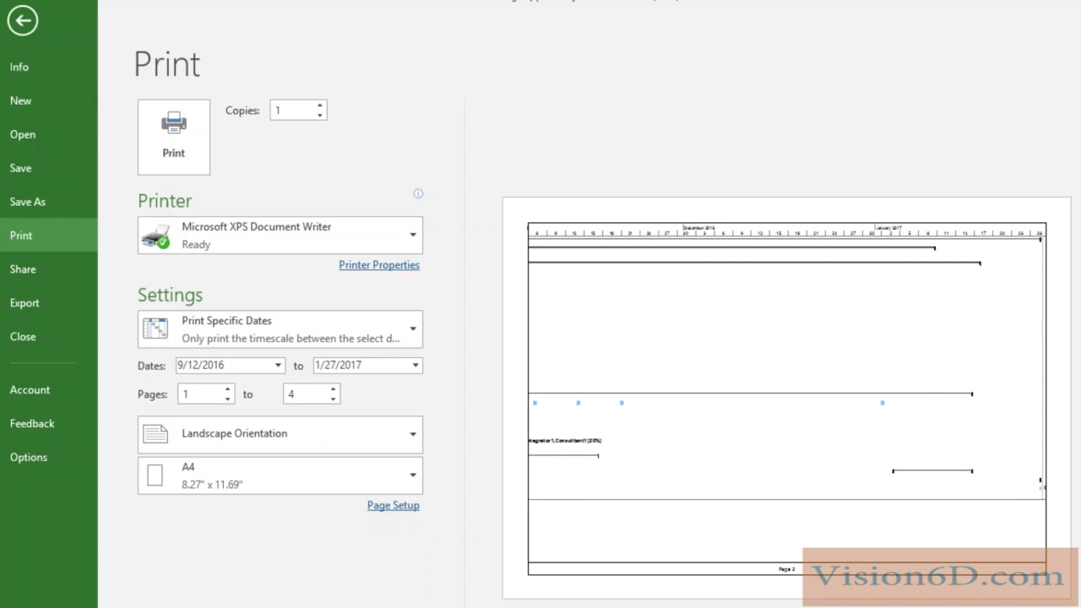
pyautogui.press('pagedown')
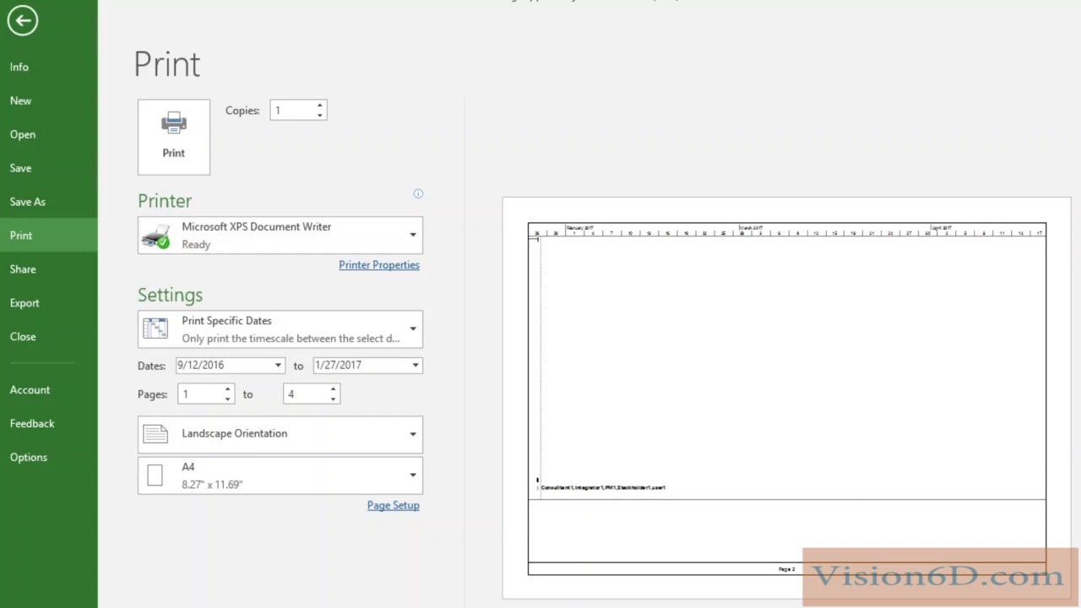
pyautogui.press('pagedown')
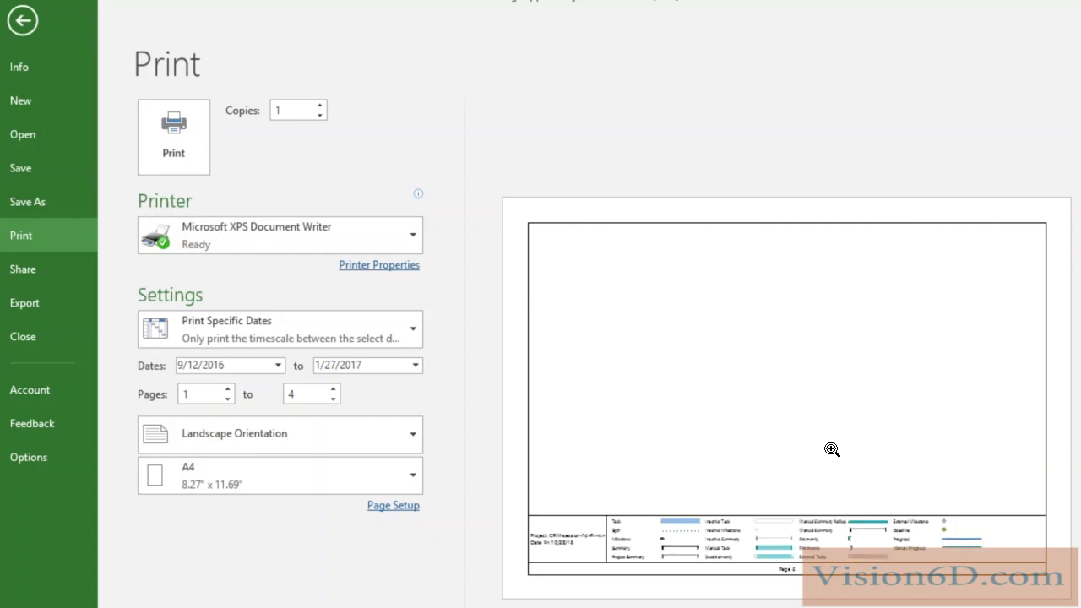